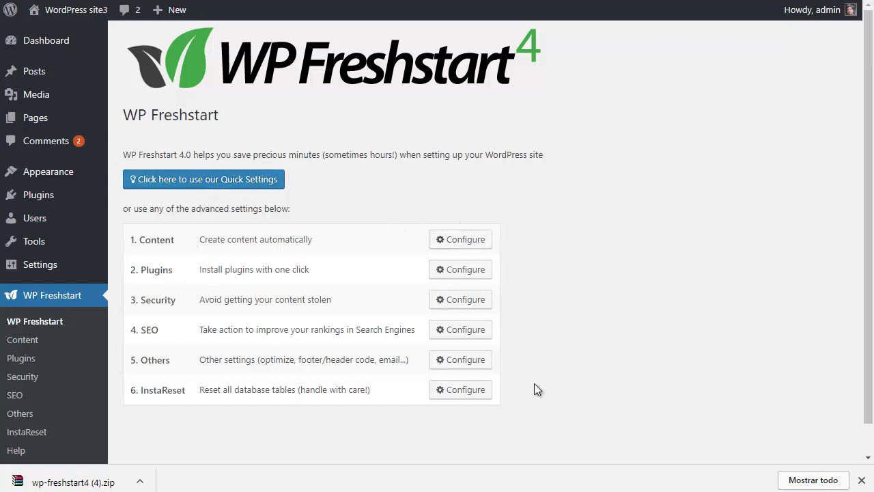
# Open the WP Freshstart Quick Settings and look through the page's sections from Content to Finish
pyautogui.click(247, 181)
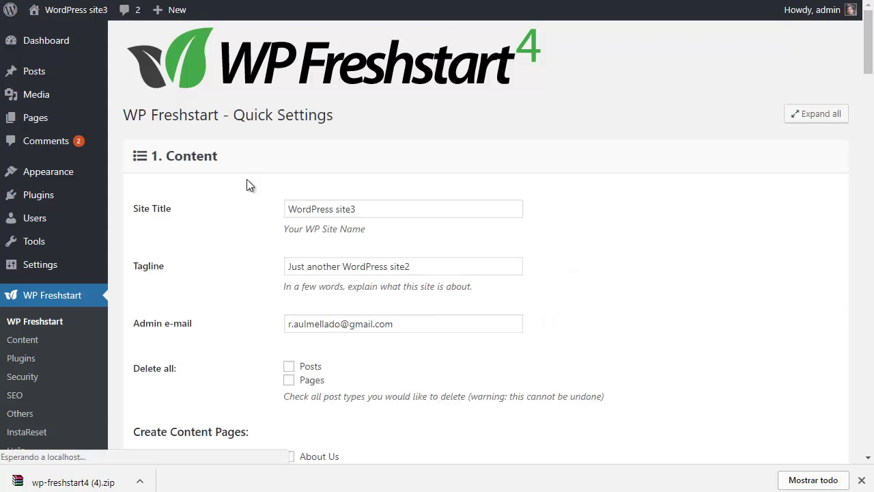
pyautogui.doubleClick(202, 153)
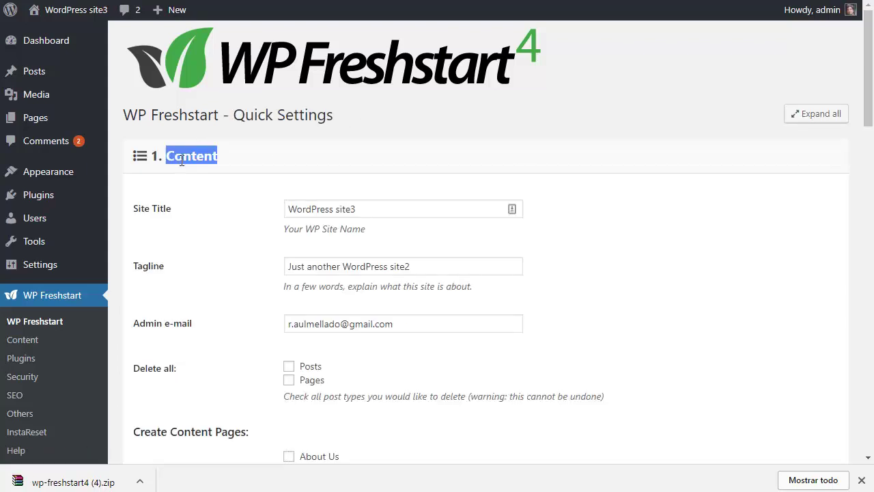
pyautogui.scroll(-20, 468, 239)
pyautogui.scroll(-2, 462, 235)
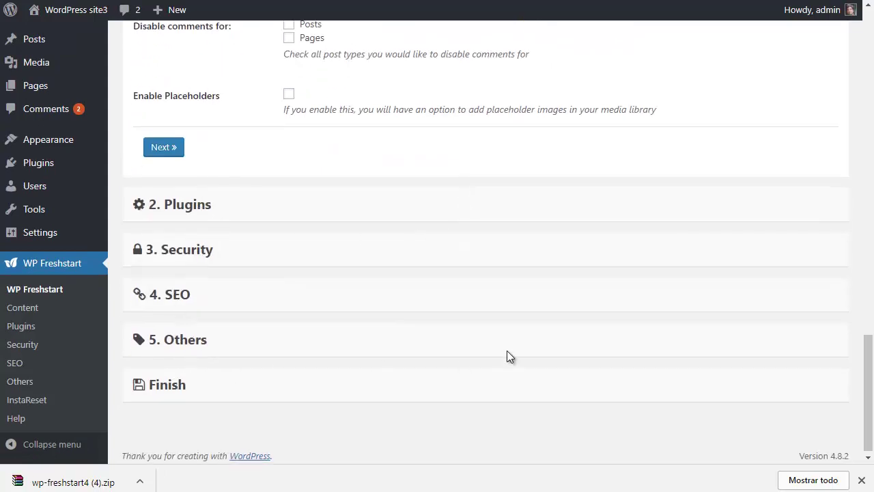
pyautogui.scroll(20, 506, 350)
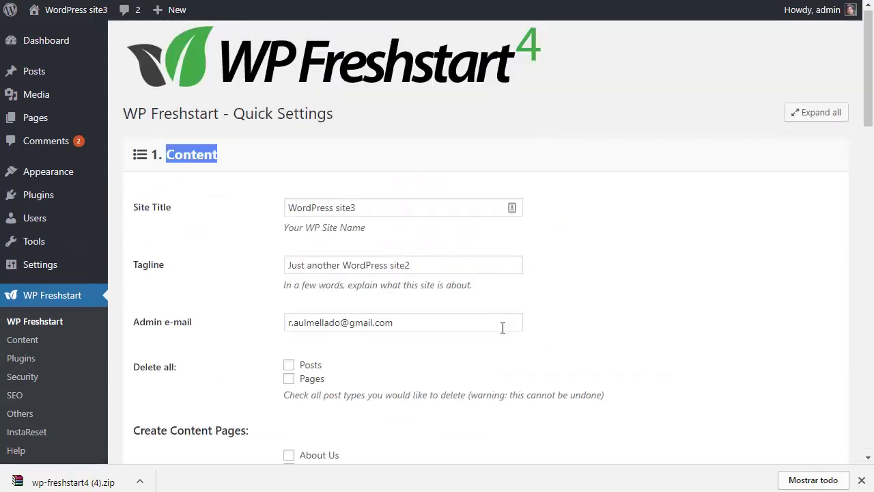
# Review the Site Title, Tagline and page-creation options in the Content section
pyautogui.click(314, 158)
pyautogui.moveTo(380, 201); pyautogui.dragTo(250, 209)
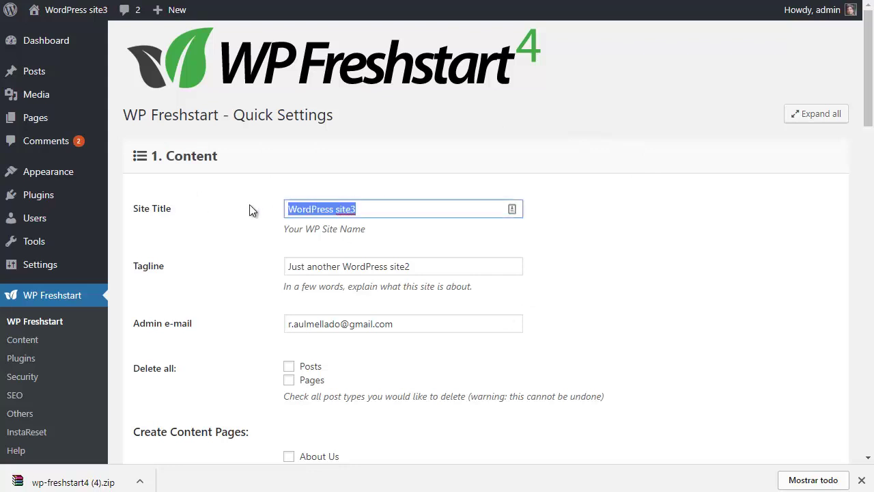
pyautogui.click(361, 206)
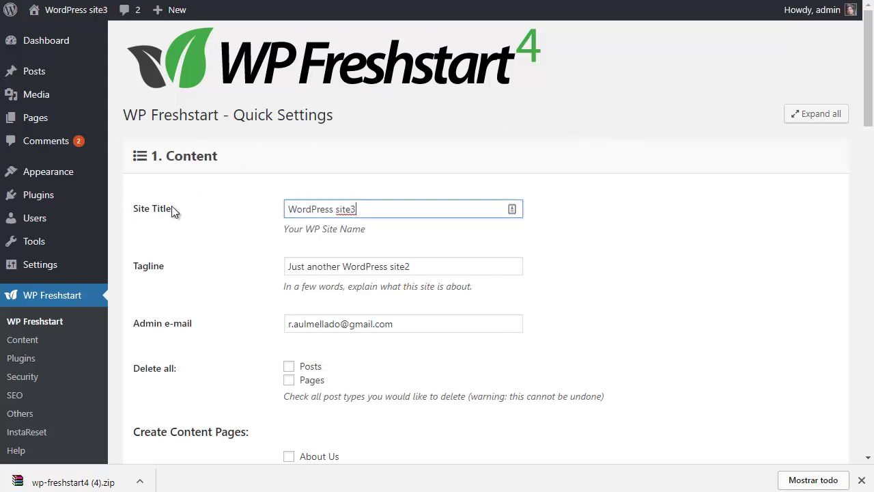
pyautogui.moveTo(427, 260); pyautogui.dragTo(298, 267)
pyautogui.scroll(-1, 413, 254)
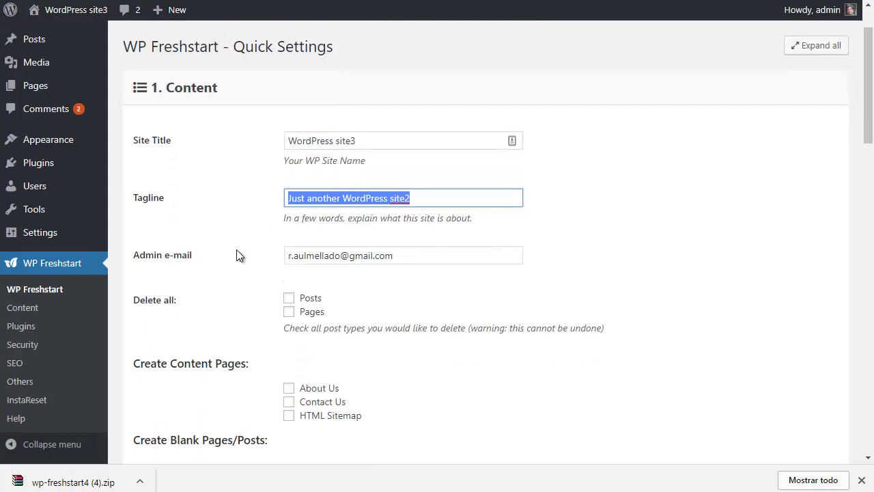
pyautogui.scroll(-4, 237, 255)
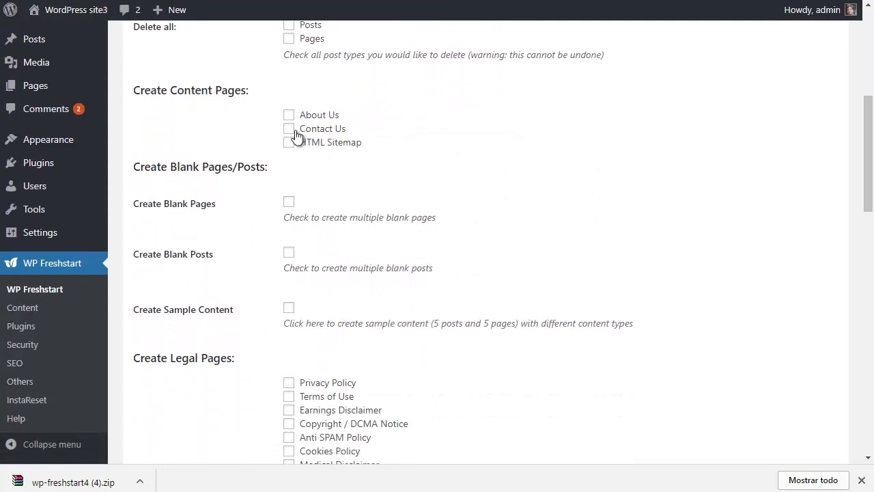
# Try the Create Blank Pages and Create Sample Content options, switching each one off again
pyautogui.click(288, 204)
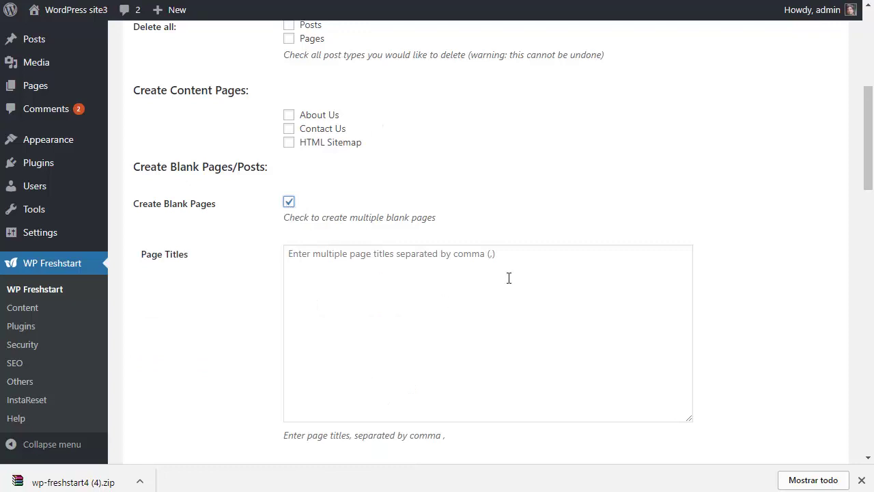
pyautogui.click(289, 202)
pyautogui.scroll(-1, 423, 191)
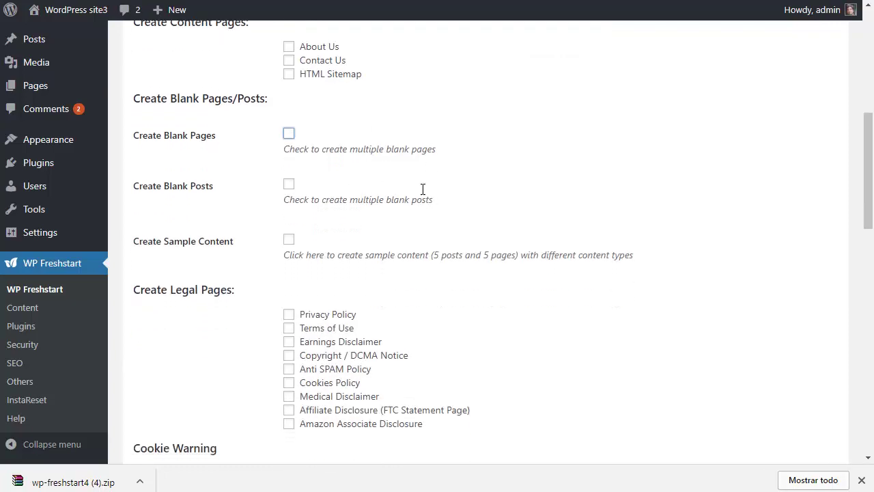
pyautogui.click(290, 242)
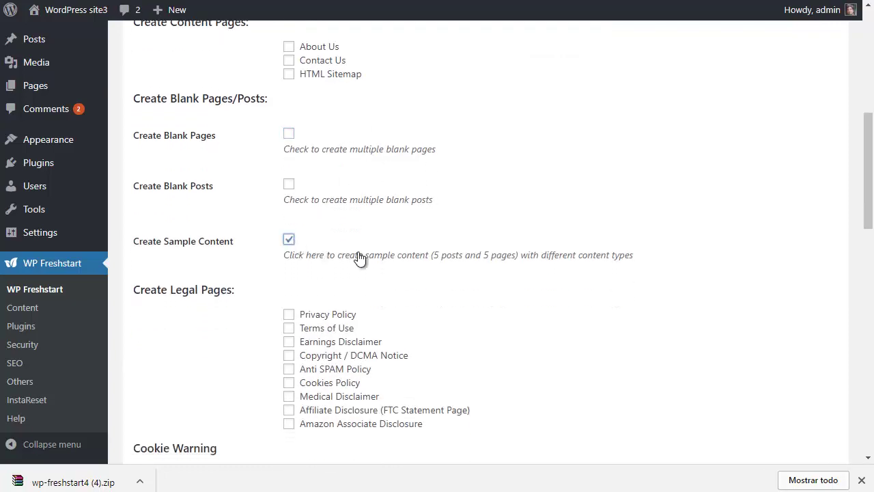
pyautogui.click(289, 239)
# Select the Privacy Policy, Copyright / DCMA Notice and Amazon Associate Disclosure legal pages, keeping USA as the Amazon country
pyautogui.scroll(-2, 301, 211)
pyautogui.click(290, 178)
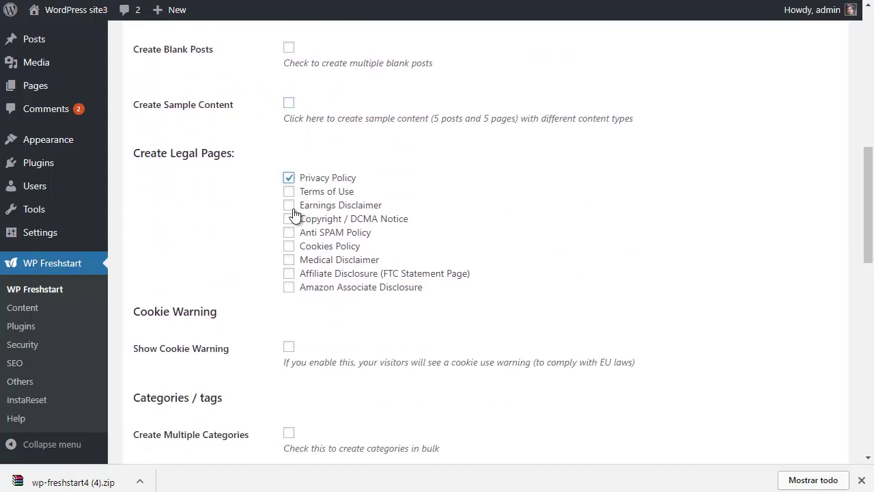
pyautogui.click(291, 219)
pyautogui.click(289, 287)
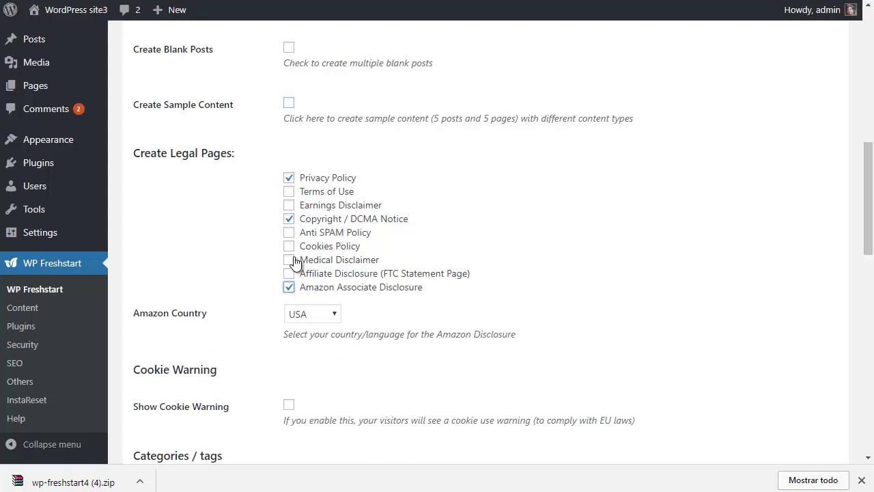
pyautogui.scroll(-1, 453, 246)
pyautogui.click(315, 246)
pyautogui.click(323, 249)
# Enable the cookie warning to look over its text, accept button and policy URL settings, and disable it again
pyautogui.scroll(-2, 500, 233)
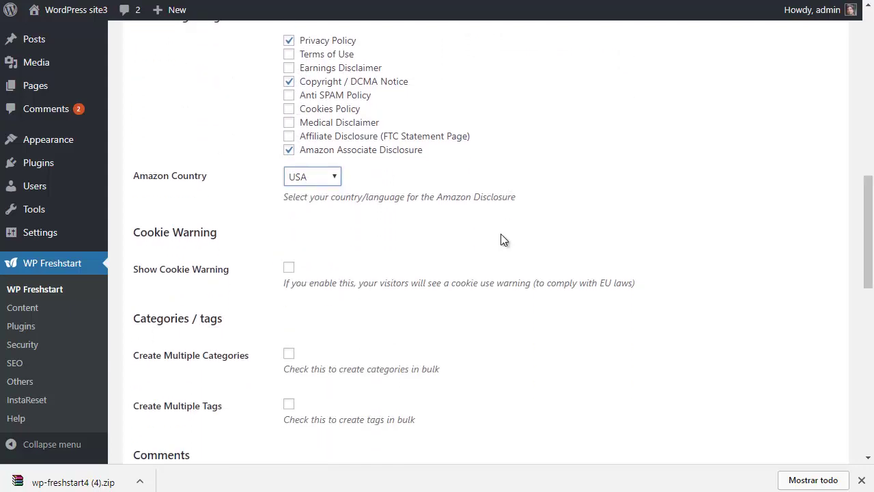
pyautogui.click(289, 200)
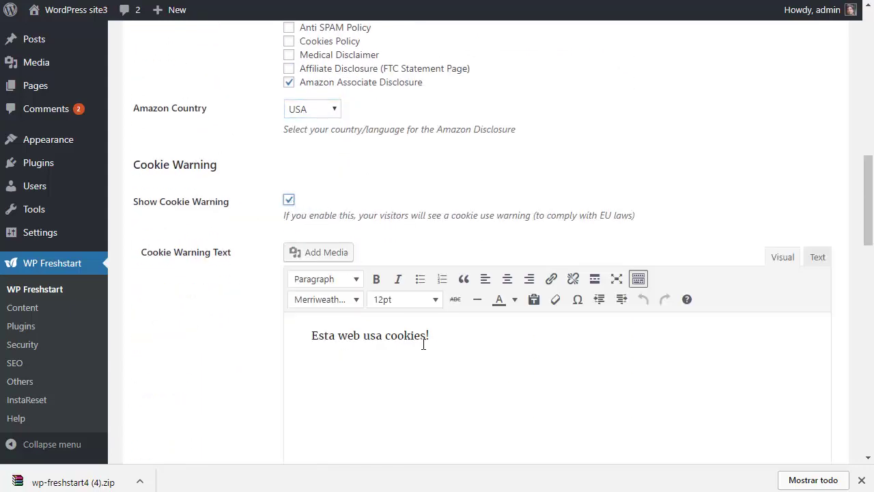
pyautogui.scroll(-5, 468, 342)
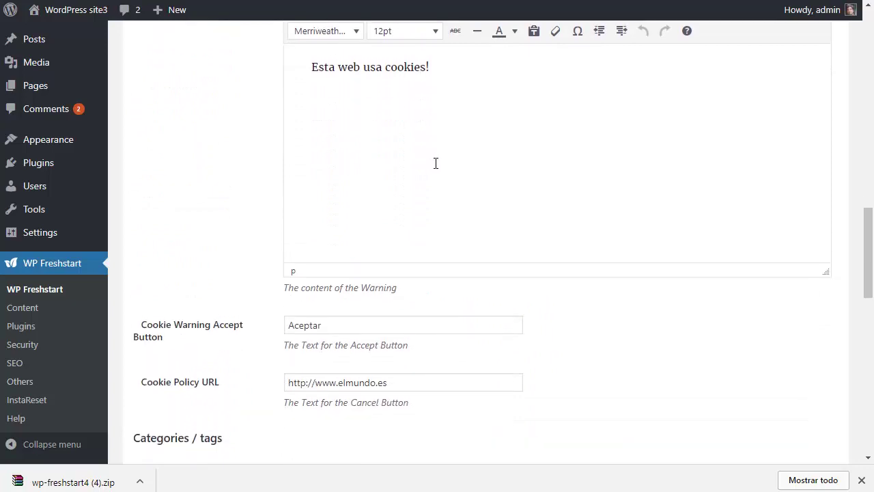
pyautogui.scroll(5, 369, 269)
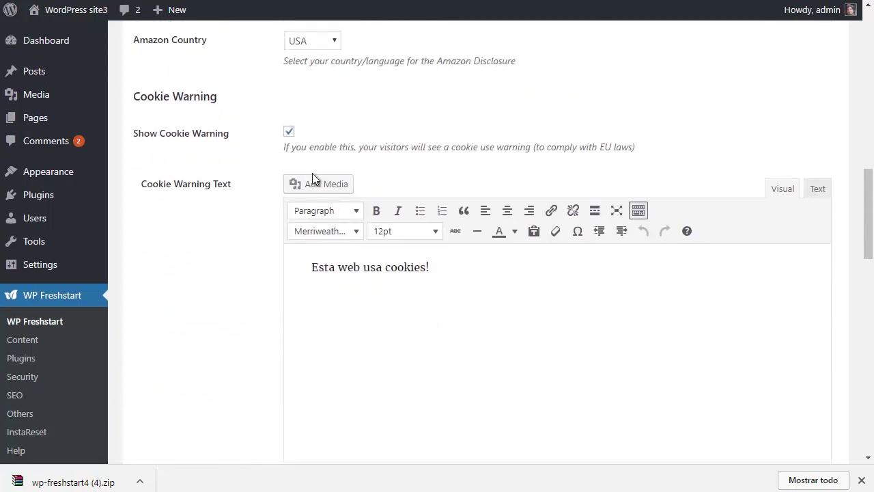
pyautogui.click(289, 133)
# Try the Create Multiple Categories option and switch it off again
pyautogui.scroll(-1, 304, 146)
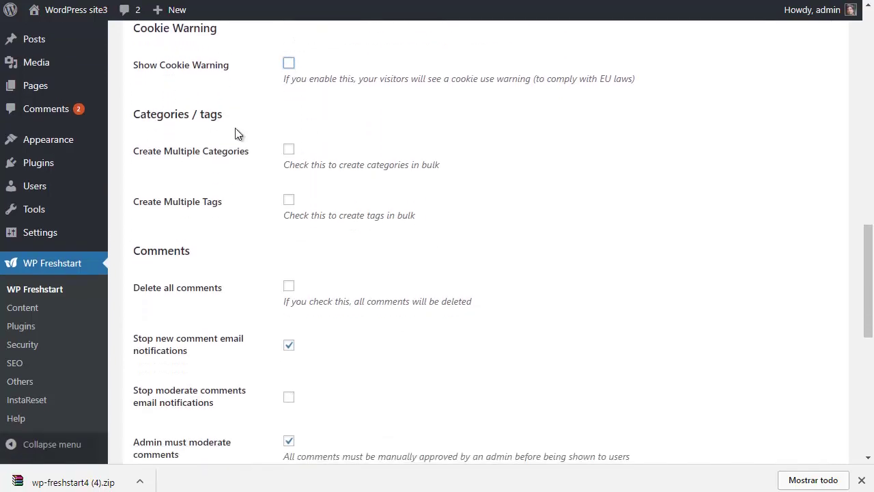
pyautogui.click(289, 149)
pyautogui.click(289, 149)
# Review the tag, comment and placeholder options without changing them and continue to the Plugins section
pyautogui.scroll(-1, 281, 178)
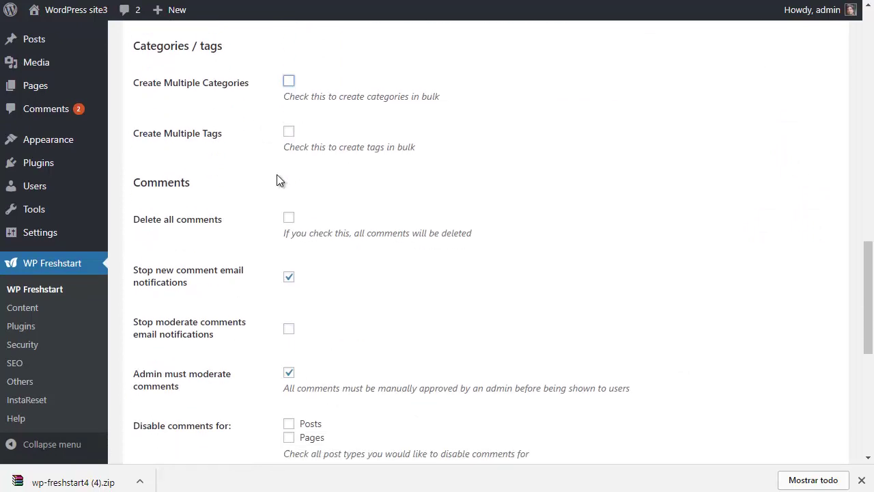
pyautogui.scroll(-1, 306, 217)
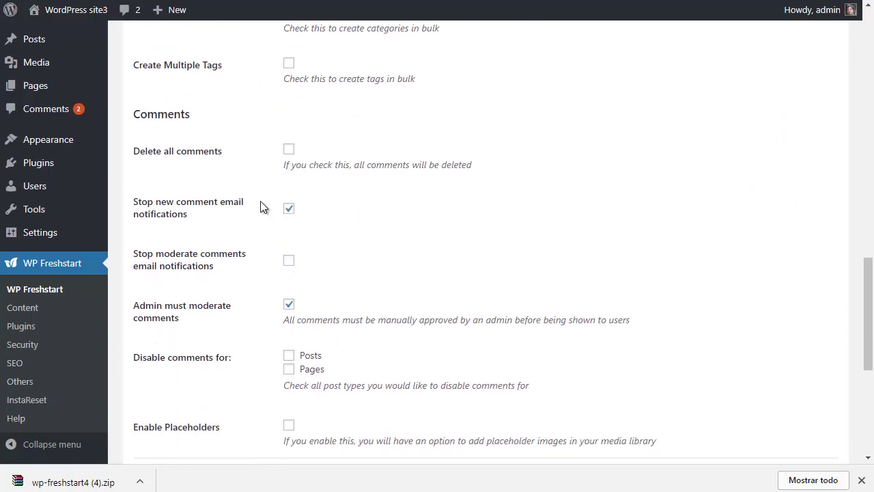
pyautogui.scroll(-2, 305, 272)
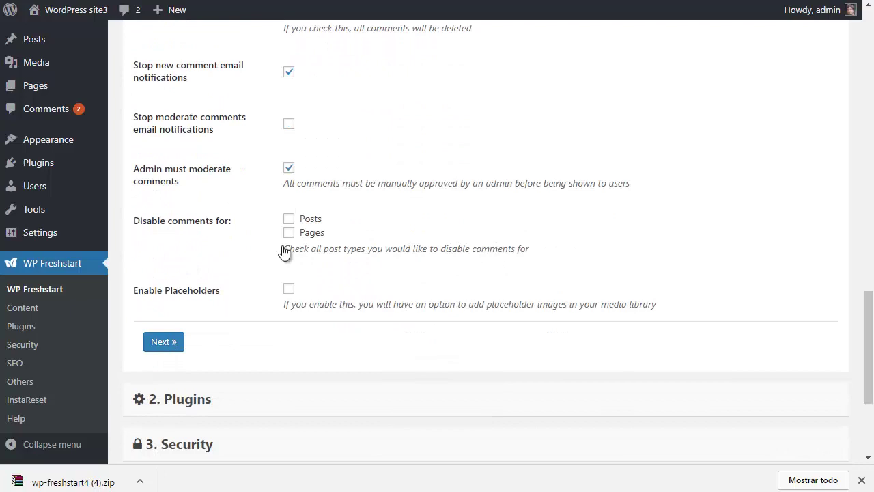
pyautogui.click(158, 342)
# Fill the plugin URL list with the recommended plugins and clear the list again
pyautogui.scroll(2, 357, 295)
pyautogui.scroll(1, 371, 303)
pyautogui.click(336, 164)
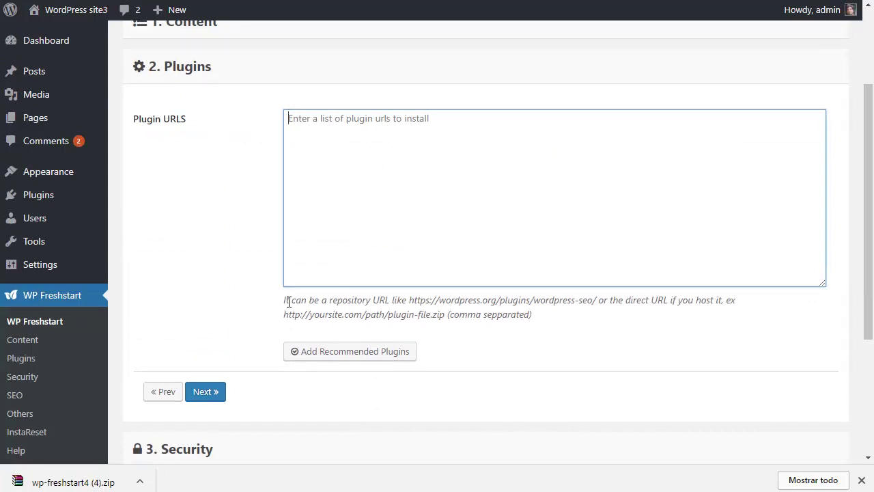
pyautogui.click(360, 351)
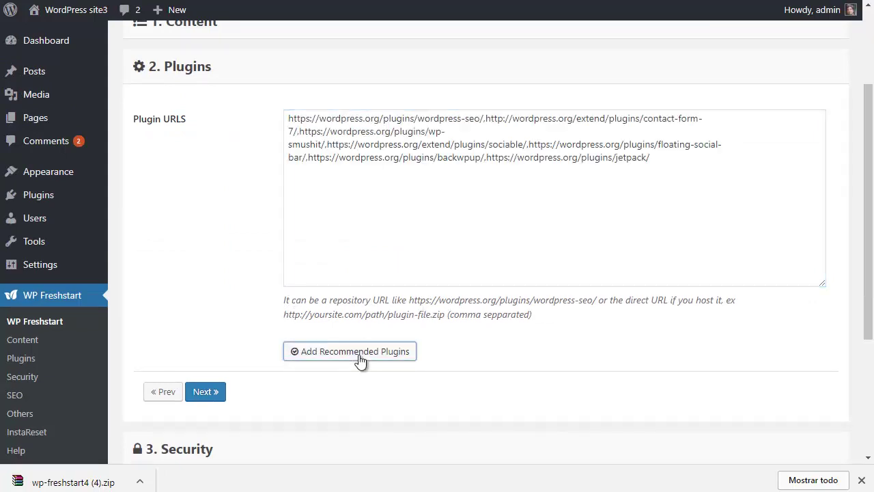
pyautogui.moveTo(678, 158); pyautogui.dragTo(119, 64)
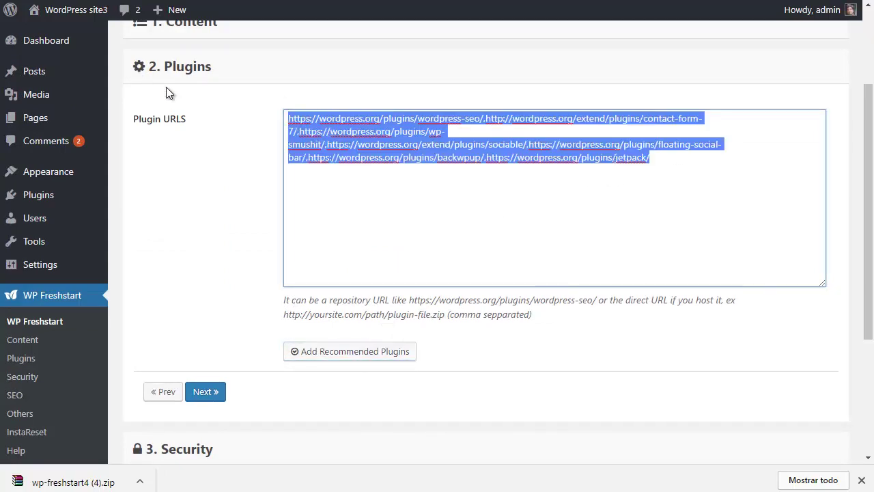
pyautogui.press('BackSpace')
# Continue to the Security section and disable mouse right click and text selection, leaving image hotlinking protection off
pyautogui.scroll(-2, 233, 214)
pyautogui.click(216, 257)
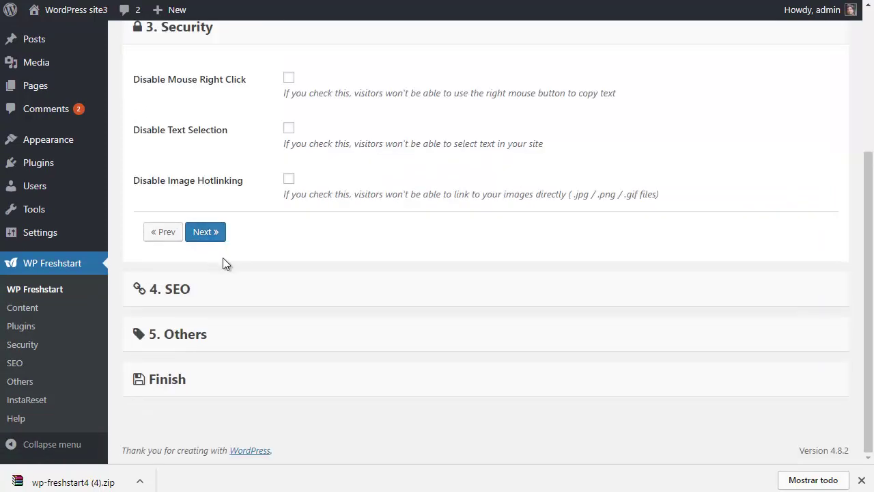
pyautogui.scroll(1, 462, 228)
pyautogui.click(289, 147)
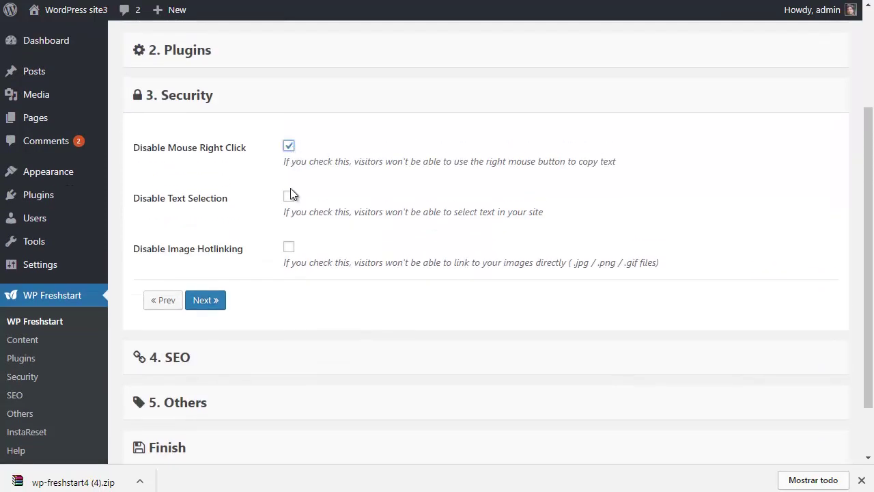
pyautogui.click(288, 197)
pyautogui.click(290, 248)
pyautogui.click(290, 248)
# Continue to the SEO section and enable the /post-name/ permalinks and the XML sitemap
pyautogui.click(209, 300)
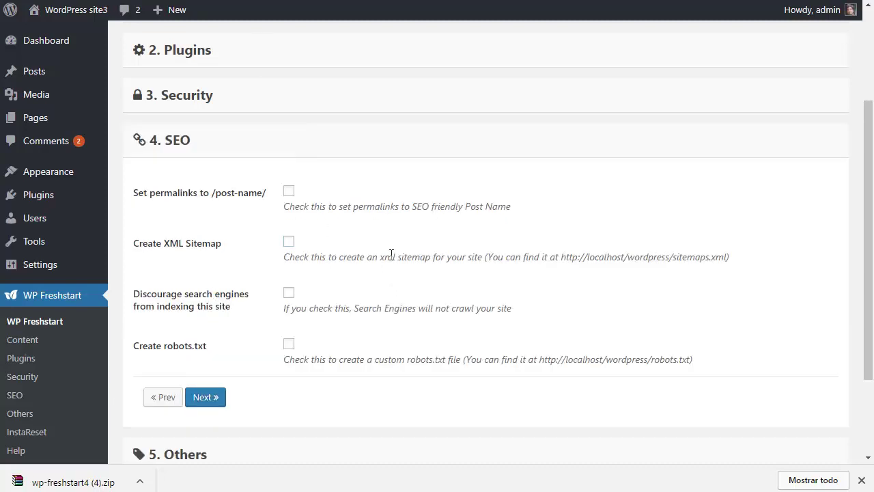
pyautogui.click(289, 192)
pyautogui.click(289, 245)
pyautogui.scroll(-2, 327, 247)
# Go through the Others section's Analytics, Facebook Pixel and Webmaster Tools code fields and continue to the Finish section
pyautogui.click(216, 276)
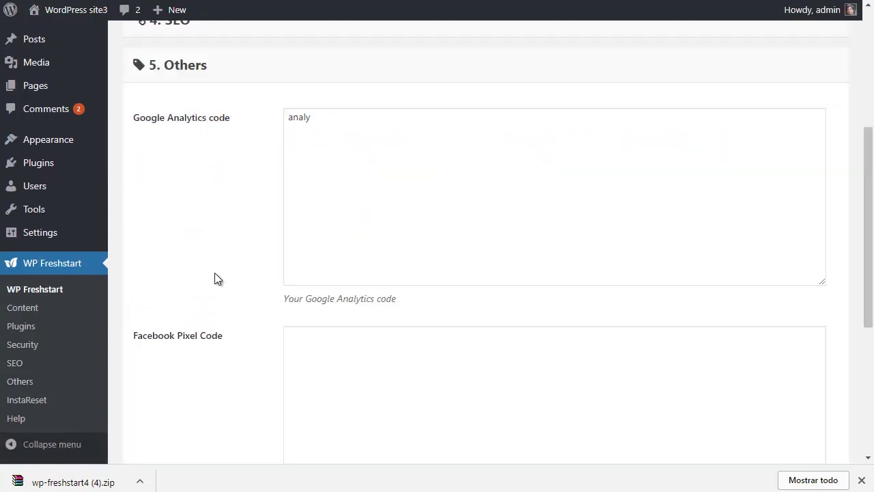
pyautogui.click(349, 137)
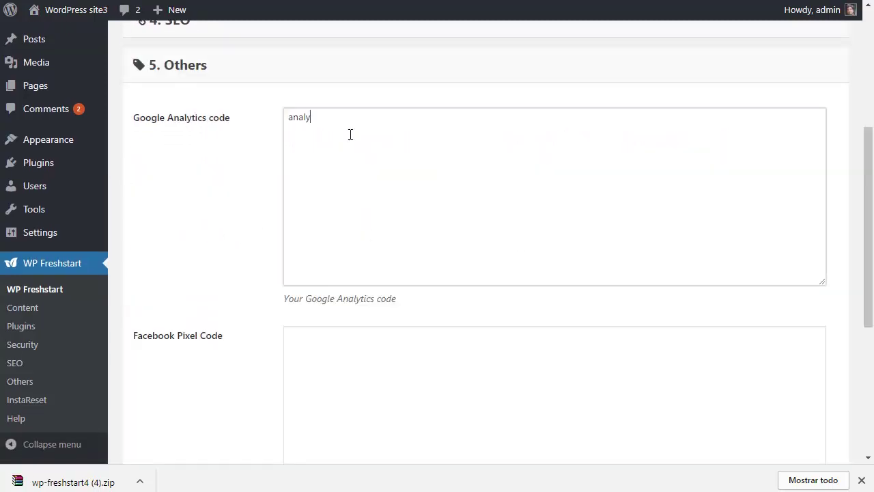
pyautogui.hotkey('ctrl', 'a')
pyautogui.scroll(-3, 244, 164)
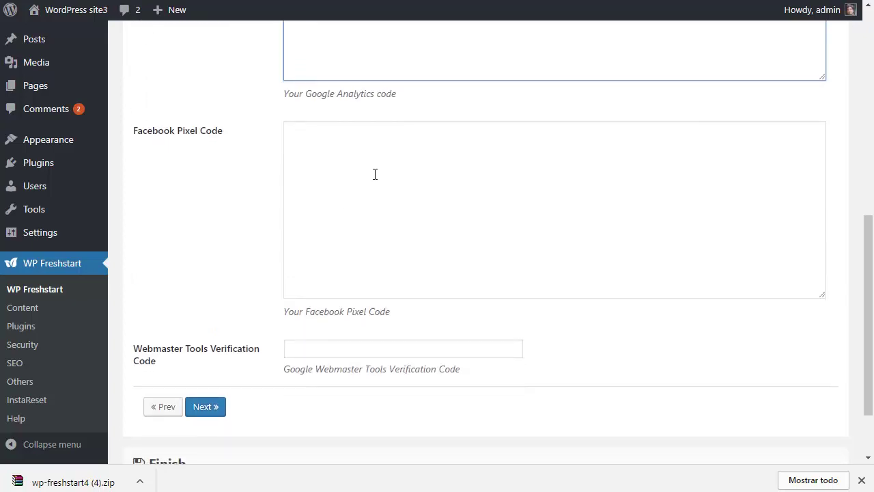
pyautogui.scroll(-2, 385, 333)
pyautogui.click(211, 324)
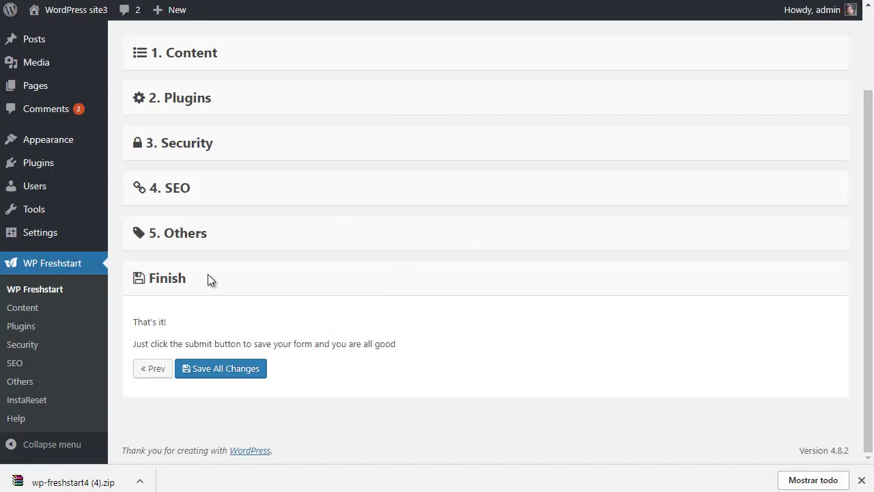
pyautogui.scroll(2, 216, 270)
pyautogui.scroll(-2, 200, 245)
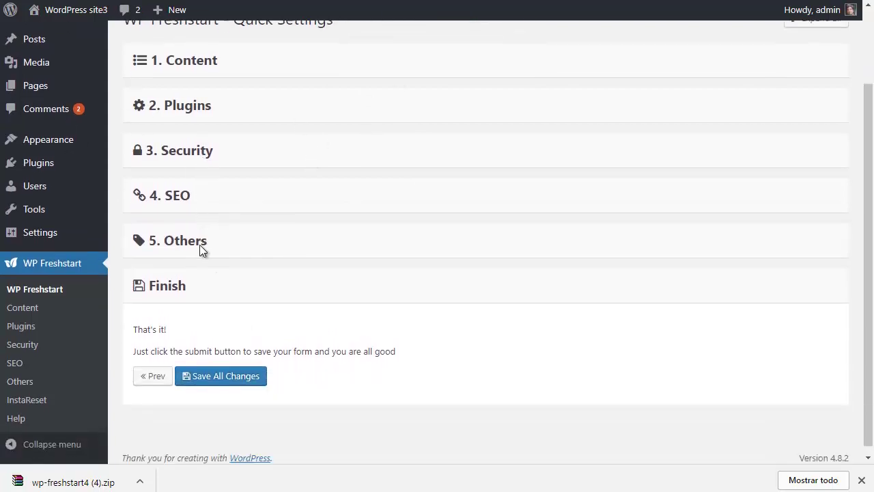
# Go back to the Others section to recheck its code fields and return to the Finish section
pyautogui.click(153, 369)
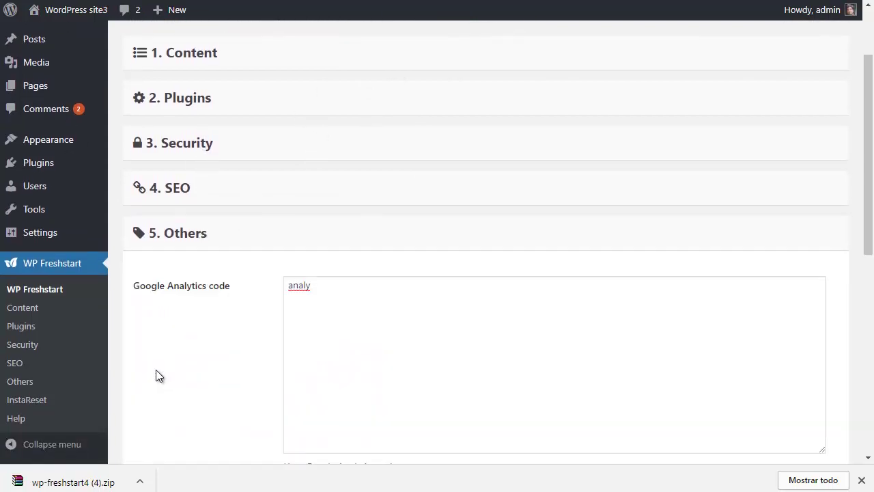
pyautogui.scroll(-6, 221, 310)
pyautogui.scroll(6, 191, 277)
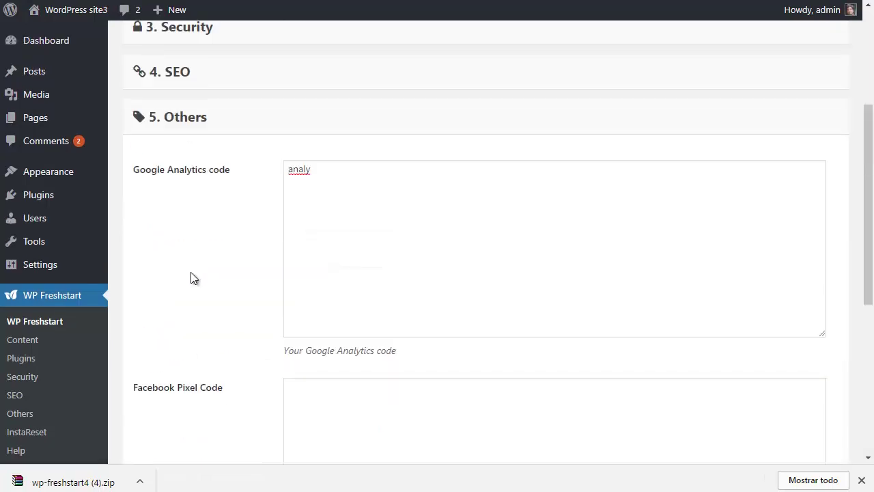
pyautogui.scroll(-6, 191, 279)
pyautogui.click(205, 322)
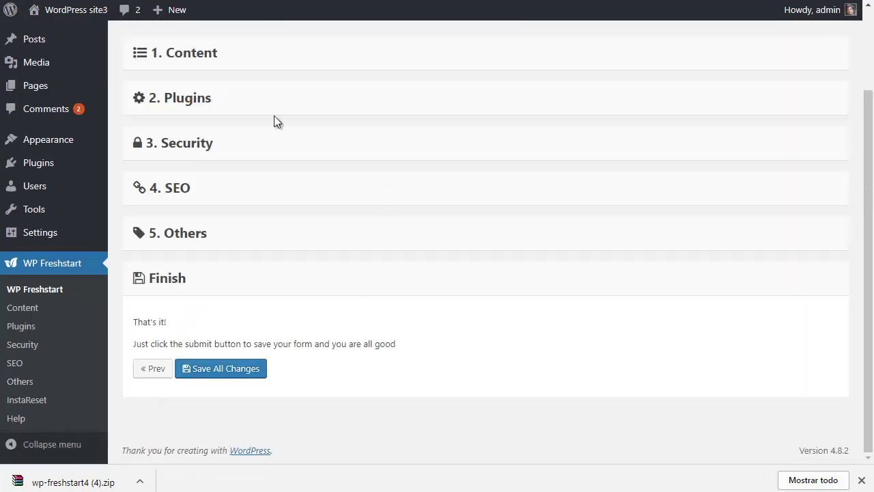
# Save all Quick Settings changes and go back to the WP Freshstart overview
pyautogui.click(234, 371)
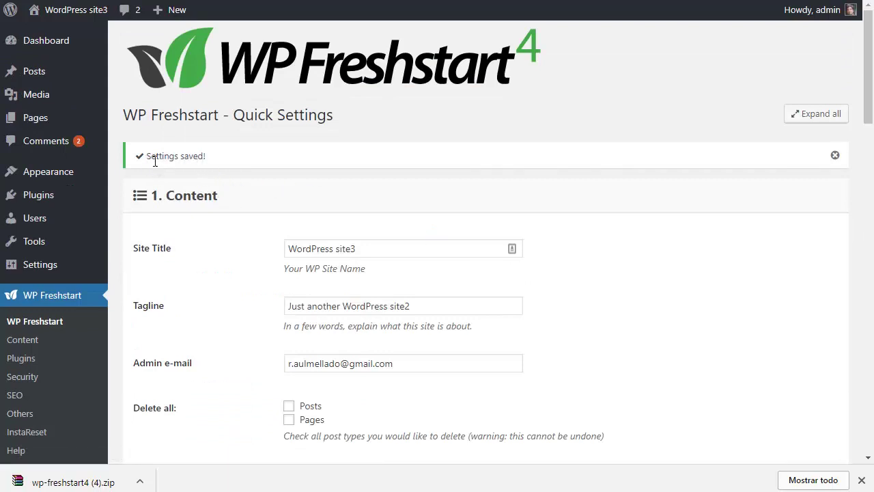
pyautogui.moveTo(156, 157); pyautogui.dragTo(206, 159)
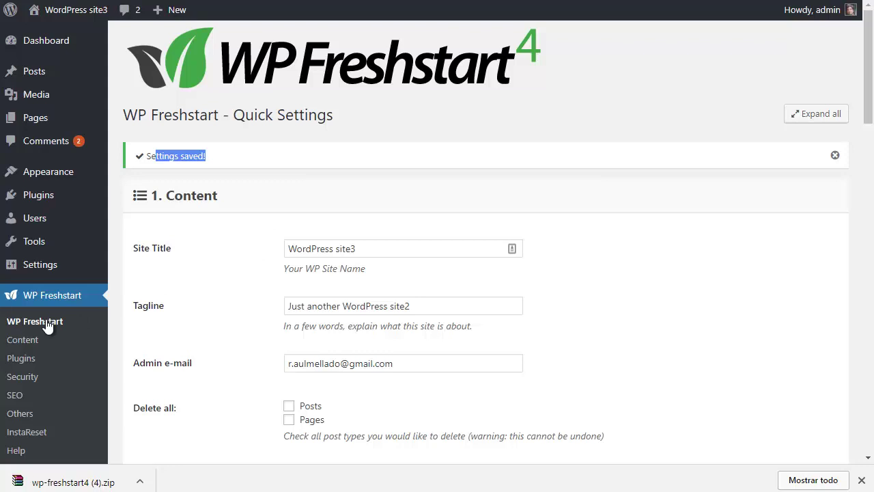
pyautogui.click(61, 300)
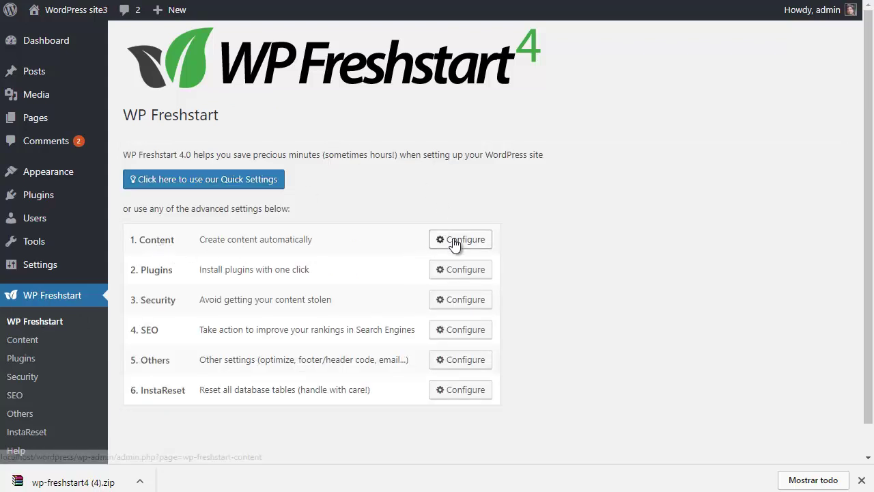
# Open the advanced Content settings and look through the option groups from Posts/Pages to Under Construction
pyautogui.click(457, 247)
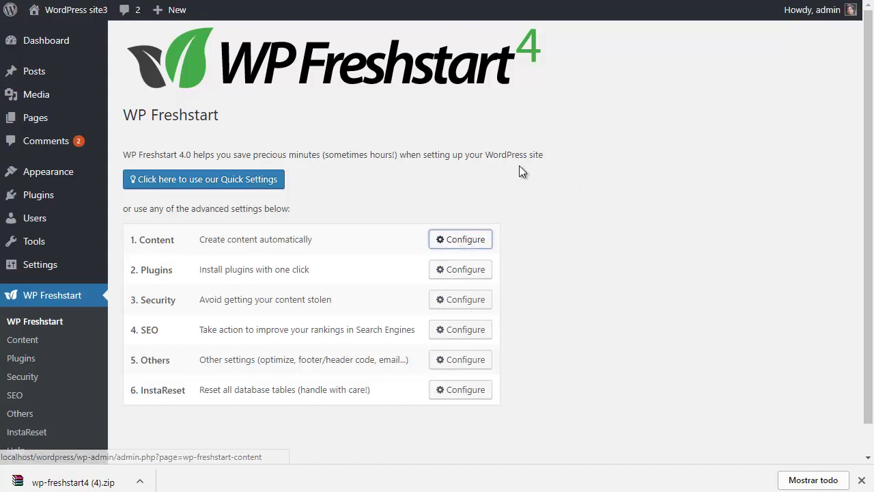
pyautogui.click(248, 164)
pyautogui.click(308, 162)
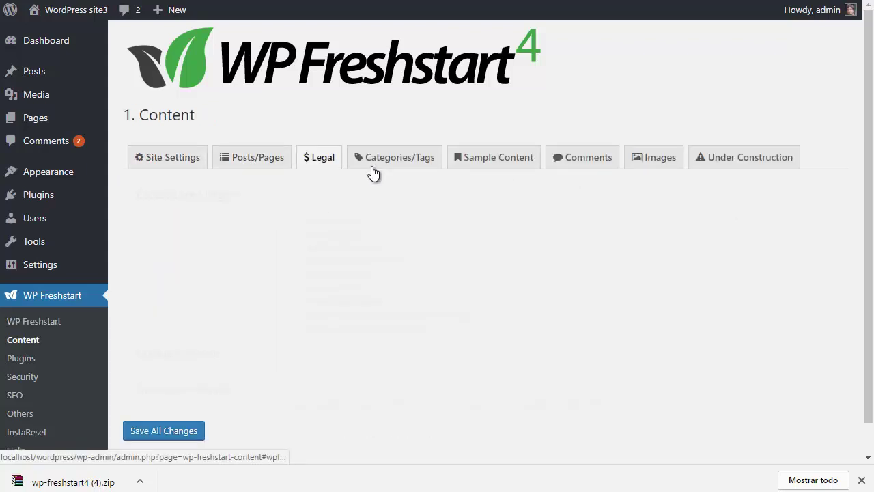
pyautogui.click(399, 161)
pyautogui.click(494, 161)
pyautogui.click(604, 164)
pyautogui.click(659, 164)
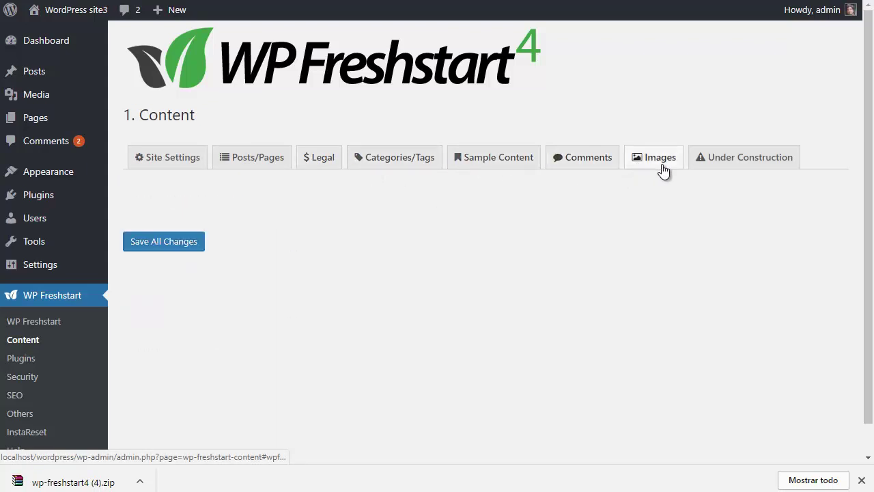
pyautogui.click(718, 164)
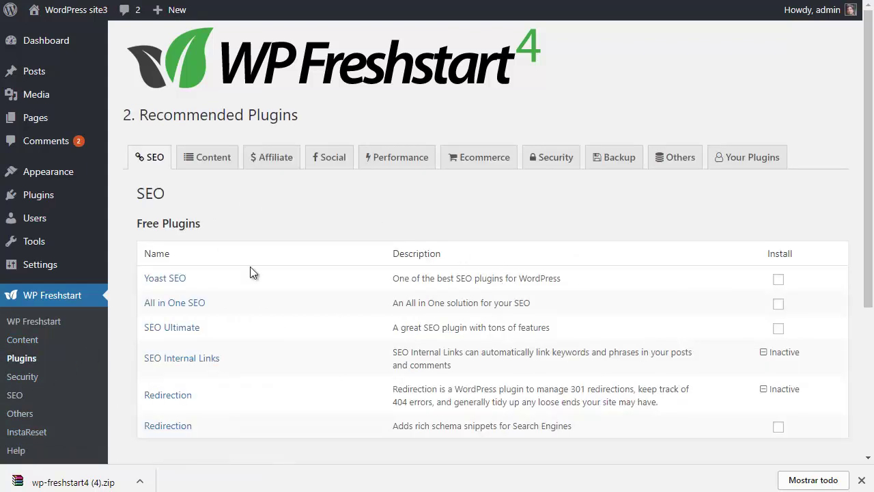
# Mark the free plugins Yoast SEO and All in One SEO for installation and look over the premium plugins
pyautogui.scroll(-2, 259, 268)
pyautogui.scroll(2, 278, 271)
pyautogui.click(778, 304)
pyautogui.scroll(-3, 592, 277)
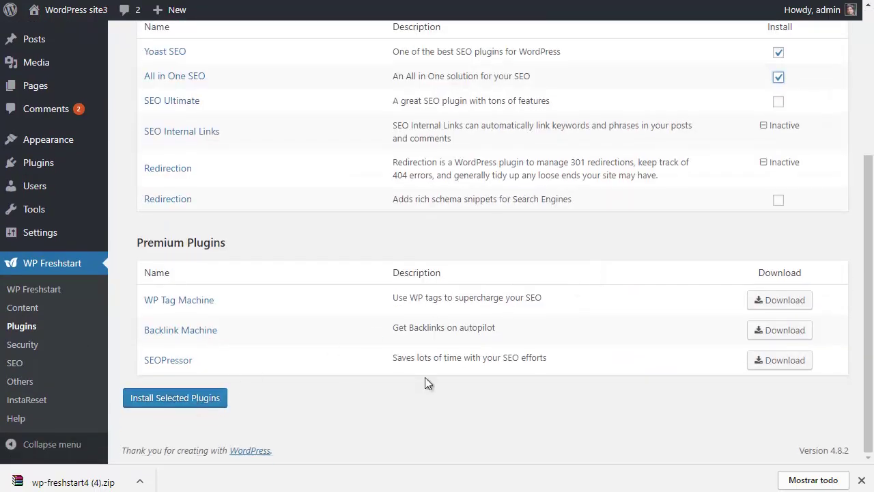
pyautogui.scroll(5, 608, 317)
pyautogui.scroll(-1, 219, 283)
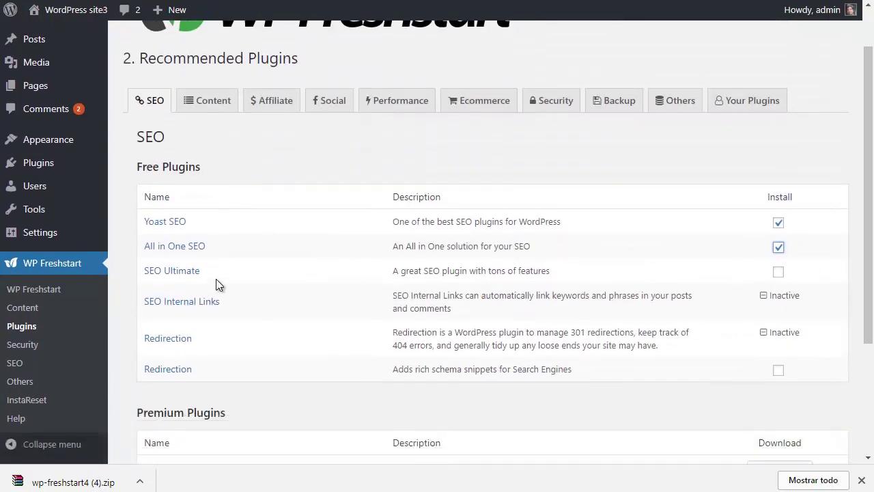
# Review the advanced Security content protection options and the general SEO options
pyautogui.click(30, 346)
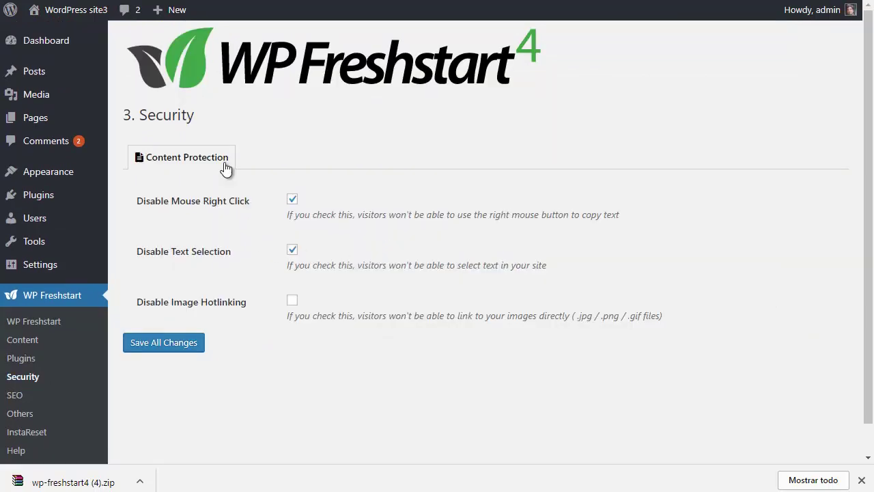
pyautogui.scroll(-1, 229, 253)
pyautogui.click(12, 364)
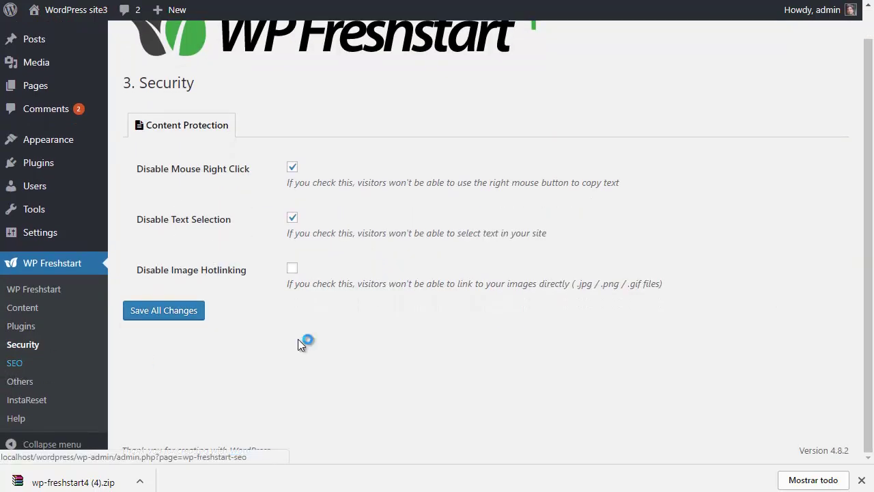
pyautogui.scroll(-1, 243, 322)
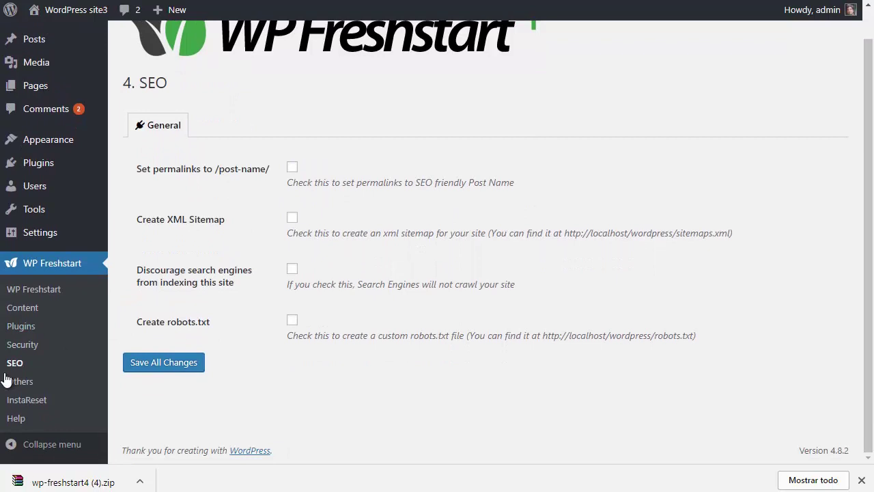
# Open the advanced Others settings and look through Visual Options, Custom CSS/JS code and Email
pyautogui.click(20, 382)
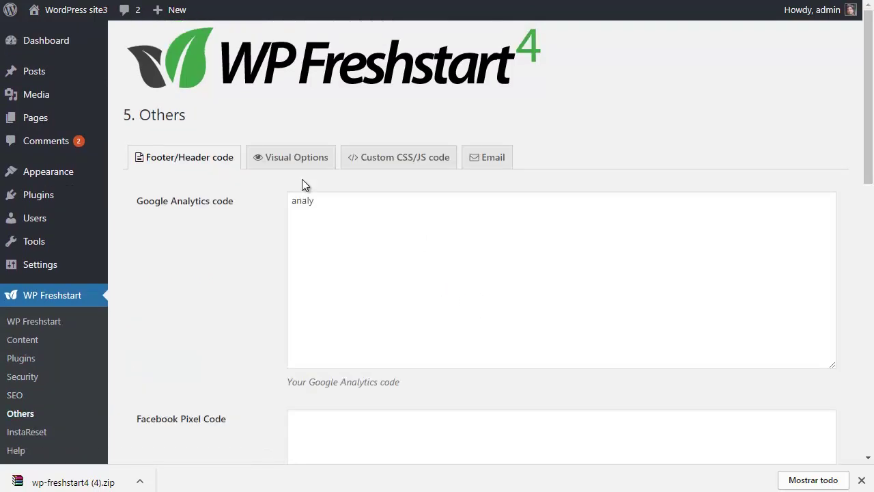
pyautogui.click(301, 163)
pyautogui.click(400, 157)
pyautogui.click(490, 160)
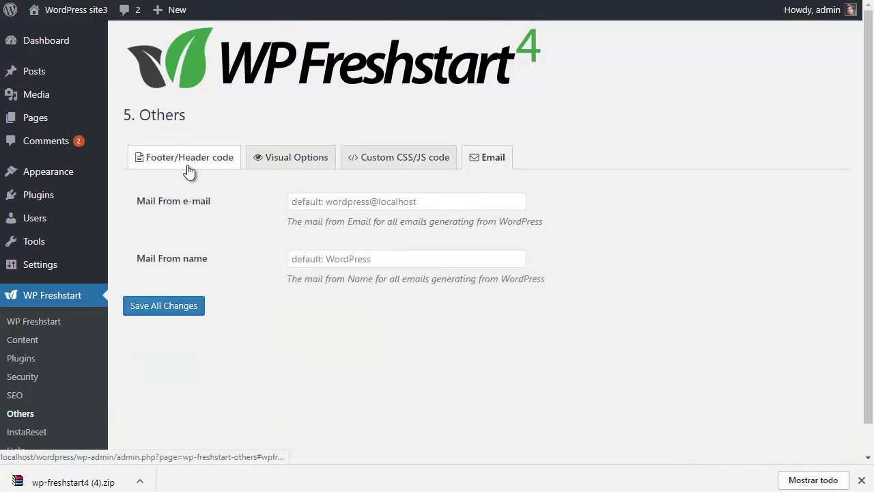
# Go through the Footer/Header code fields of the Others settings and save all changes
pyautogui.click(188, 164)
pyautogui.scroll(-2, 451, 164)
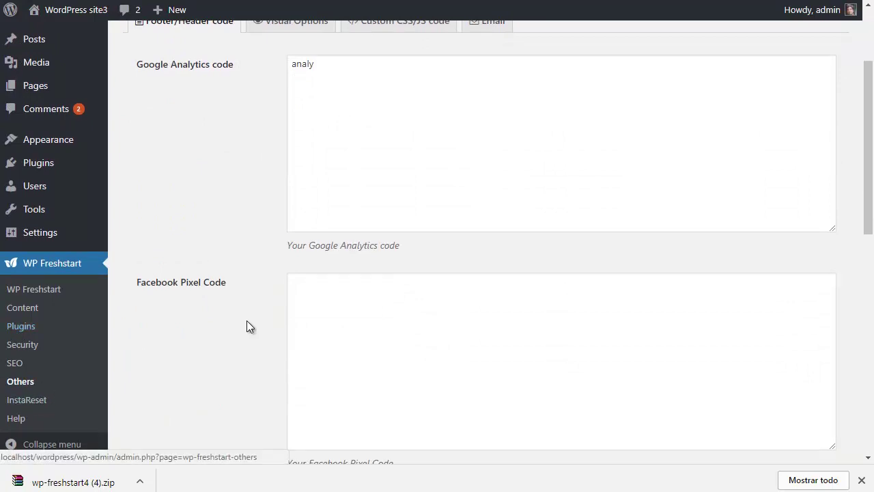
pyautogui.scroll(-6, 375, 290)
pyautogui.scroll(-3, 375, 290)
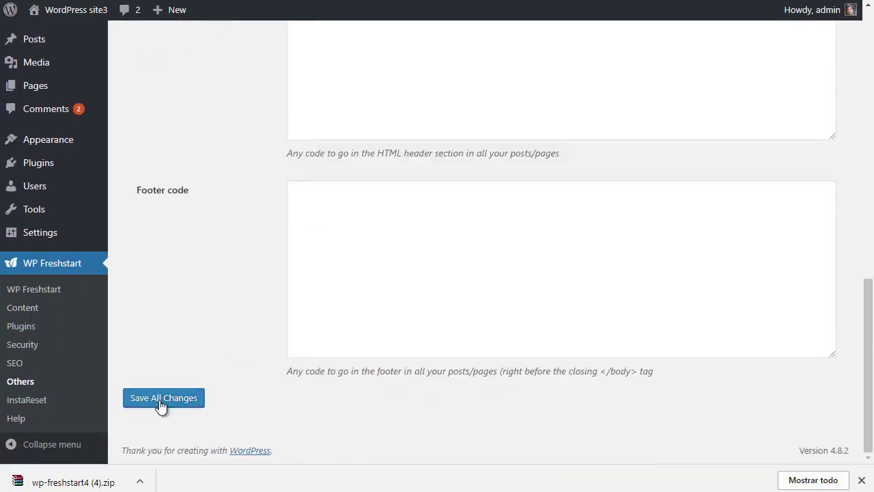
pyautogui.click(161, 400)
pyautogui.scroll(-3, 317, 301)
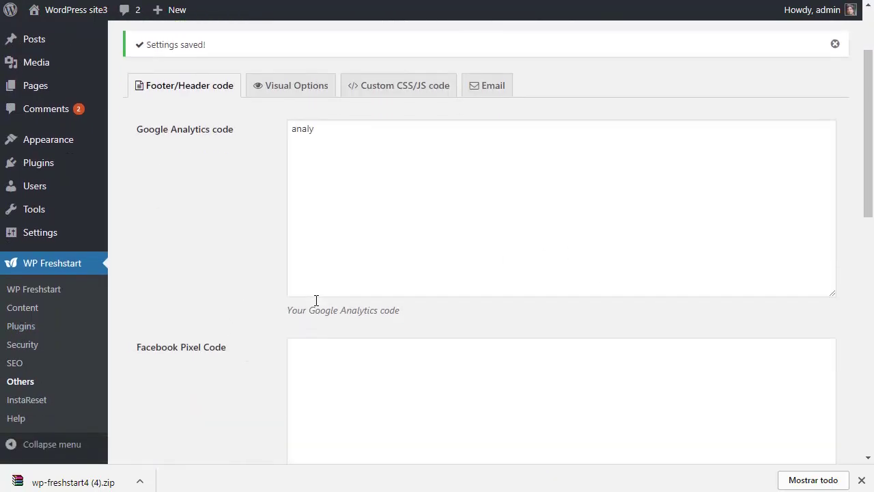
# Expand InstaReset's advanced options and remove the users and posts tables from the list of tables to reset
pyautogui.click(44, 399)
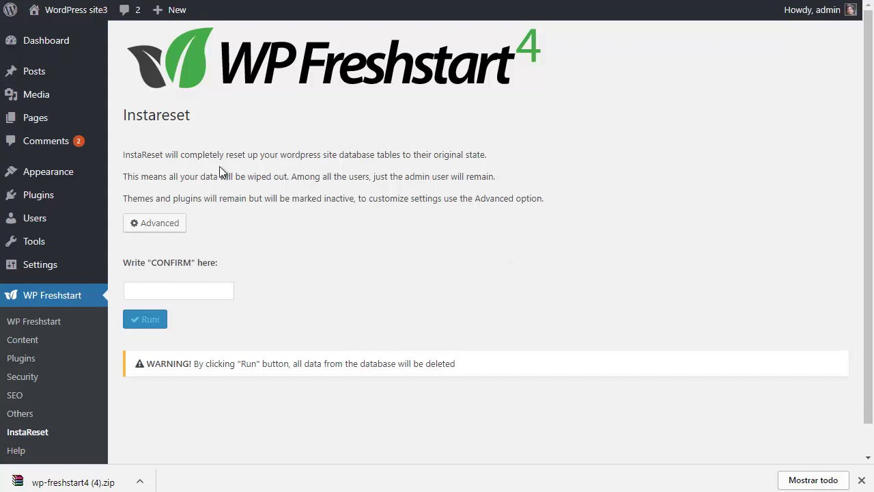
pyautogui.click(143, 227)
pyautogui.scroll(-3, 376, 179)
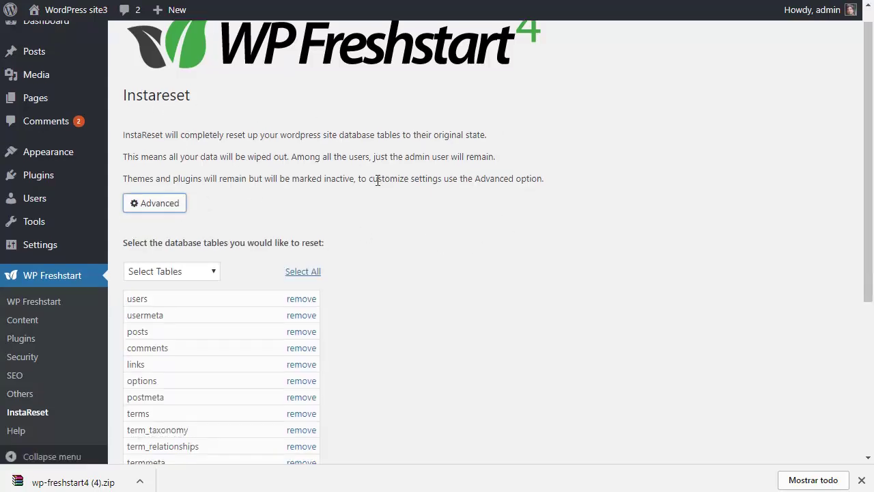
pyautogui.scroll(1, 216, 156)
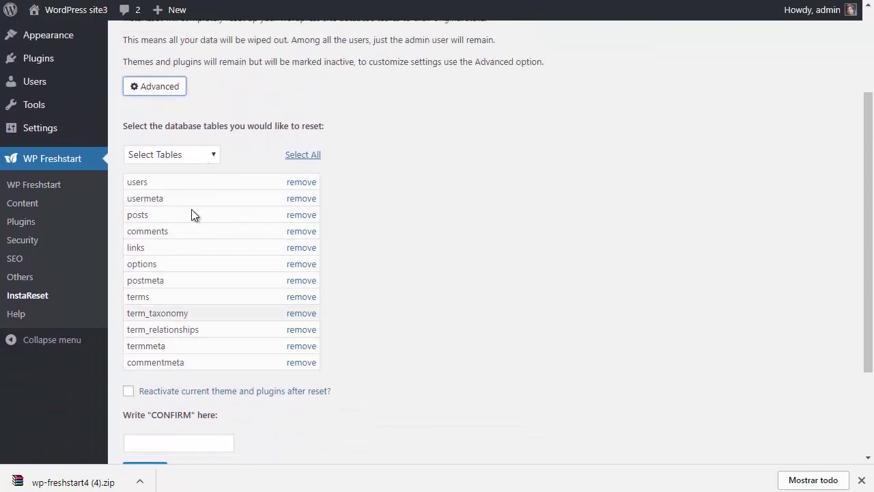
pyautogui.click(312, 183)
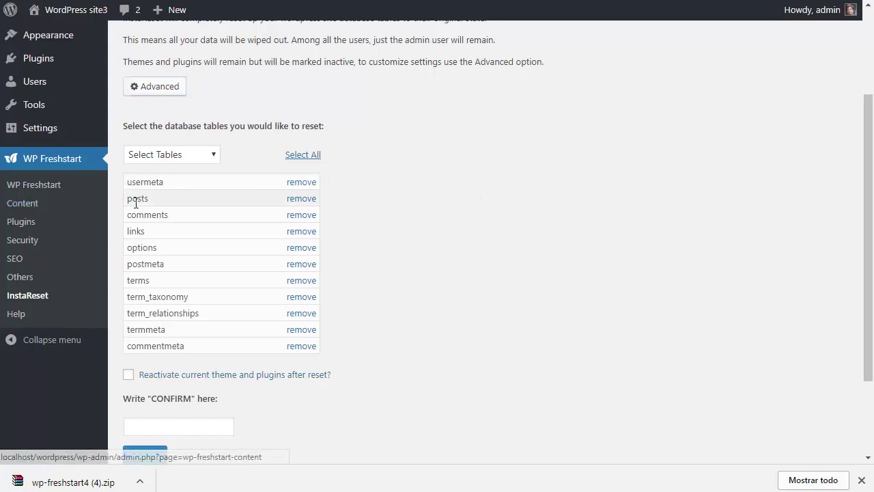
pyautogui.click(297, 200)
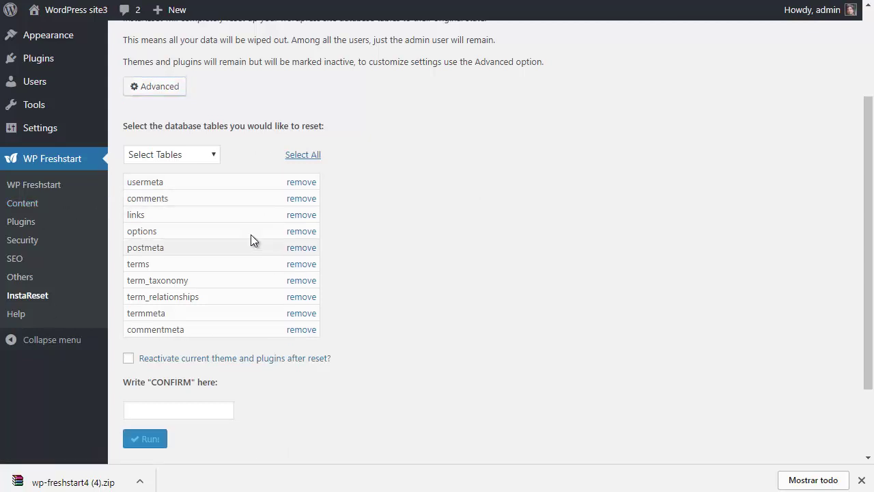
# Enable reactivating the current theme and plugins after the reset and enter CONFIRM as the confirmation word
pyautogui.scroll(-2, 234, 225)
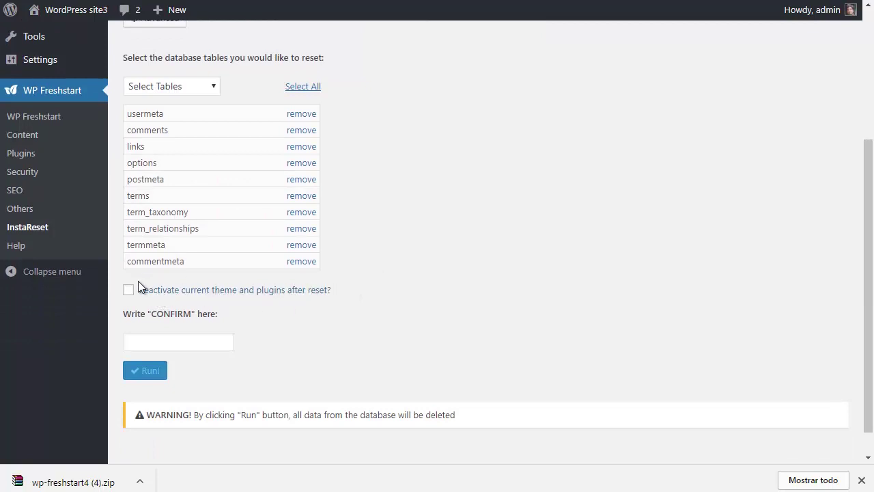
pyautogui.click(129, 292)
pyautogui.click(196, 342)
pyautogui.write('CON')
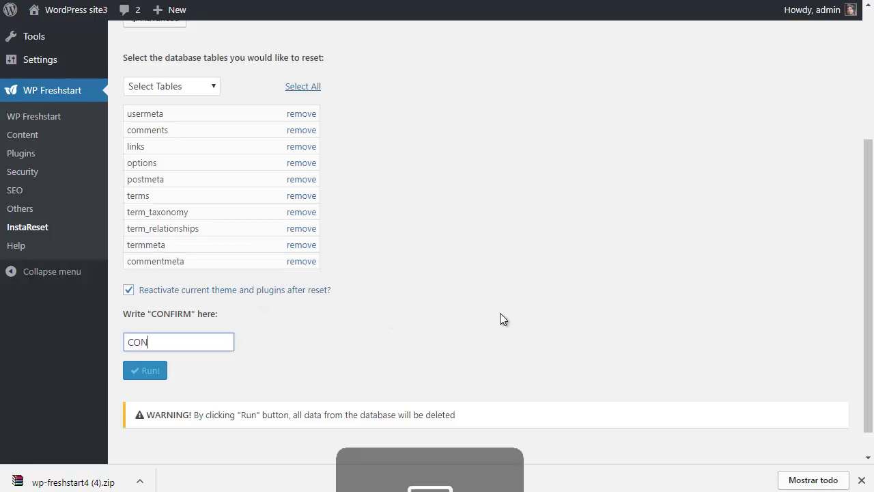
pyautogui.write('FIRM')
pyautogui.press('Tab')
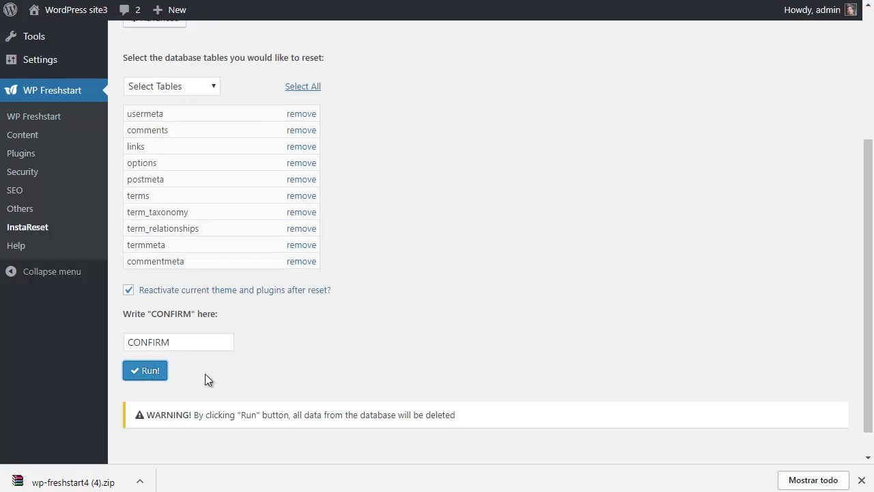
# Leave InstaReset without running it and return to the WP Freshstart overview
pyautogui.scroll(3, 421, 342)
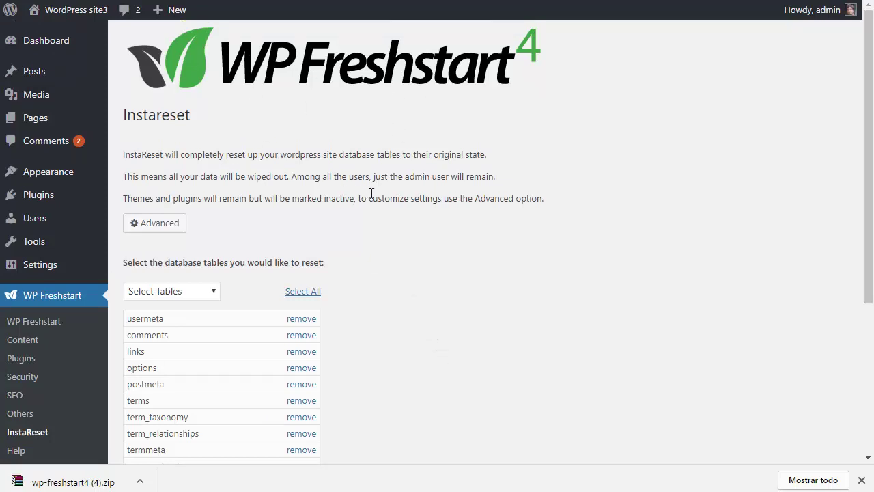
pyautogui.click(41, 300)
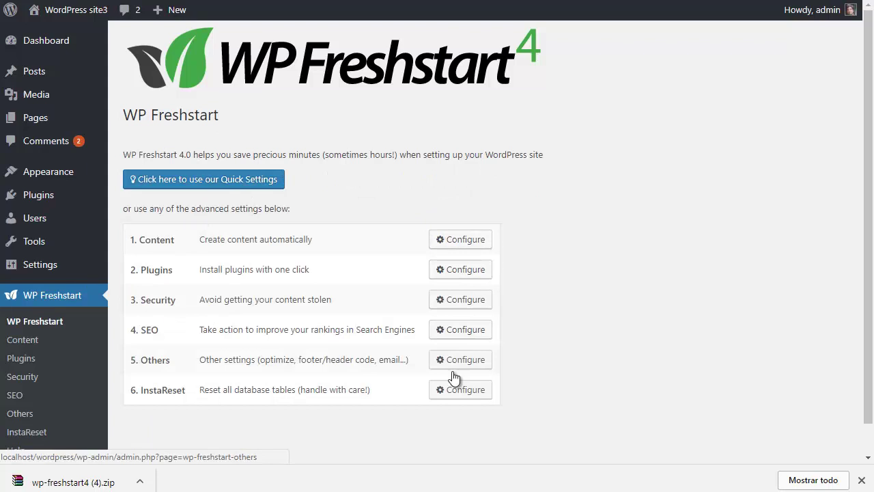
pyautogui.scroll(-1, 269, 318)
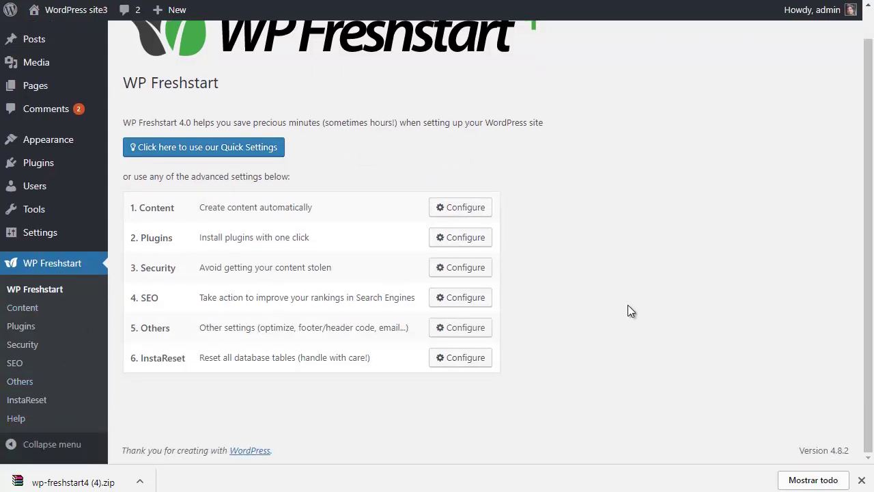